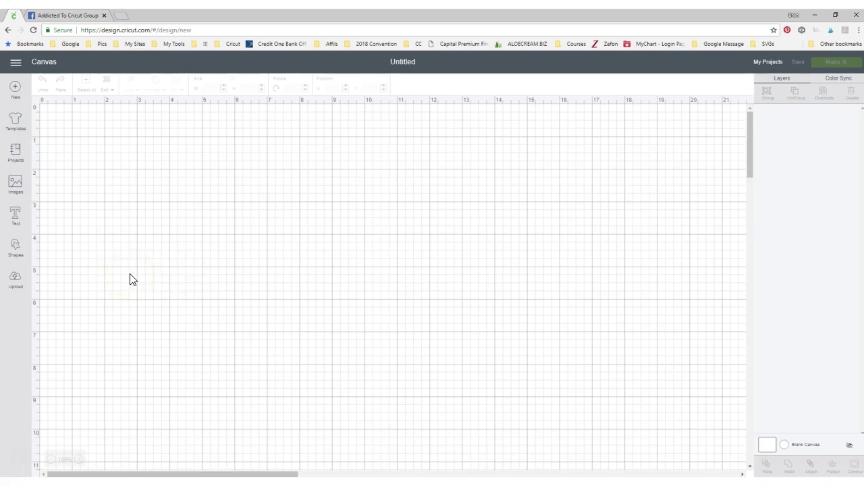
# Filter the ready-made projects library to the Cards category.
pyautogui.click(15, 150)
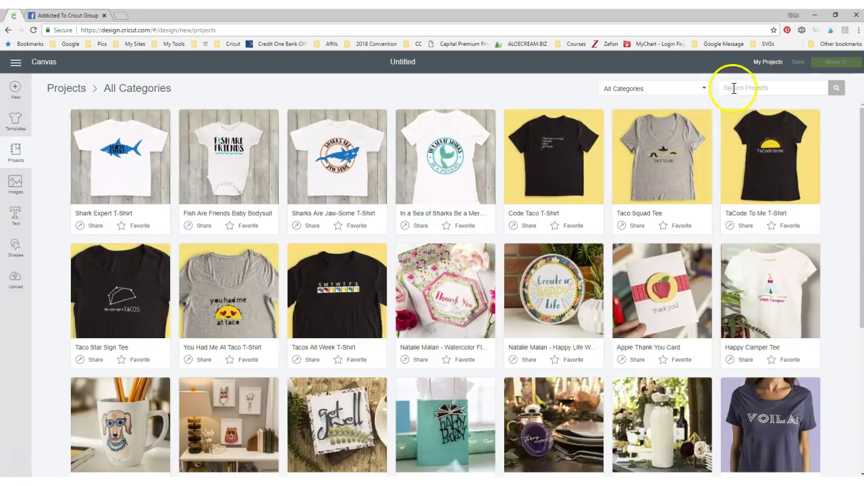
pyautogui.click(697, 88)
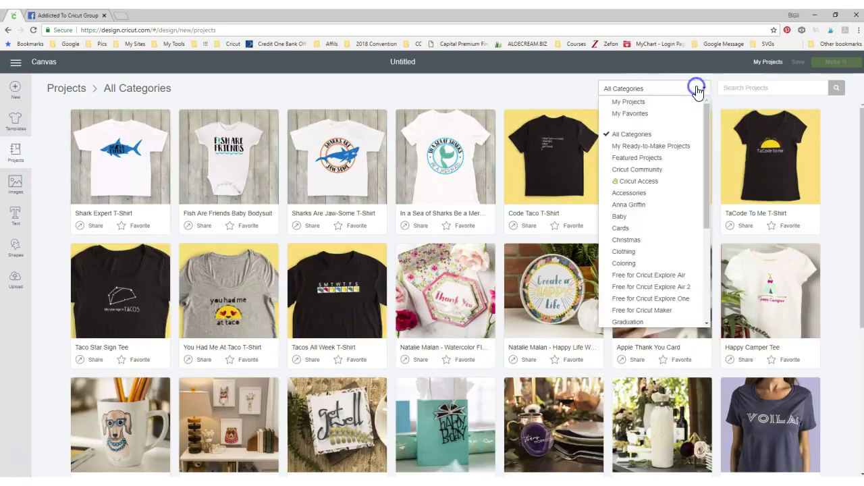
pyautogui.click(628, 227)
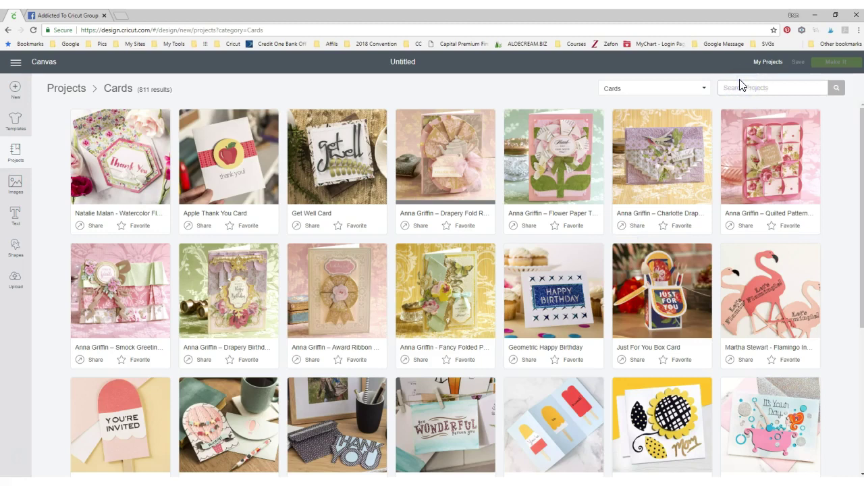
# Search the cards for 'welcome' and open the Welcome Baby Card project details.
pyautogui.click(741, 84)
pyautogui.write('welcome')
pyautogui.press('Return')
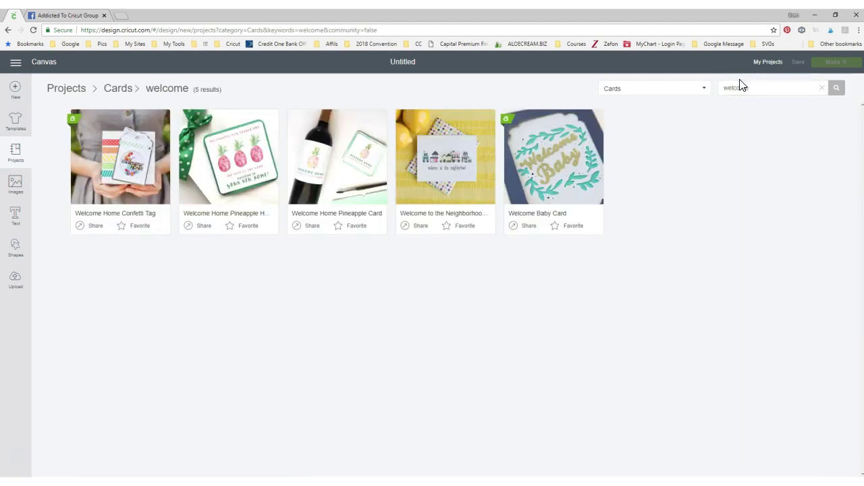
pyautogui.click(563, 178)
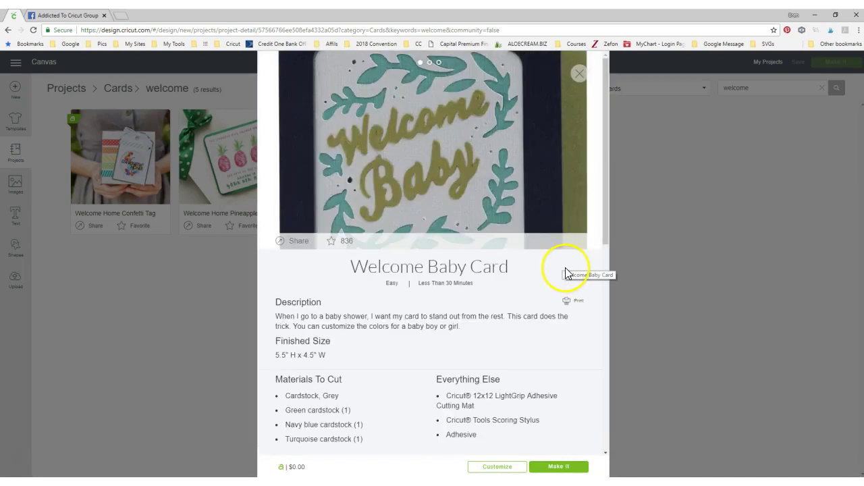
pyautogui.scroll(-3, 565, 272)
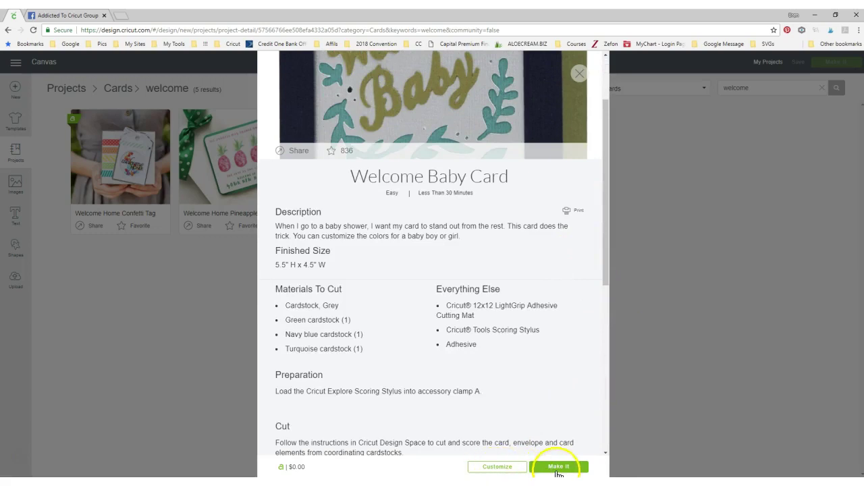
# Load the Welcome Baby Card onto the canvas and box-select every piece of it.
pyautogui.click(497, 467)
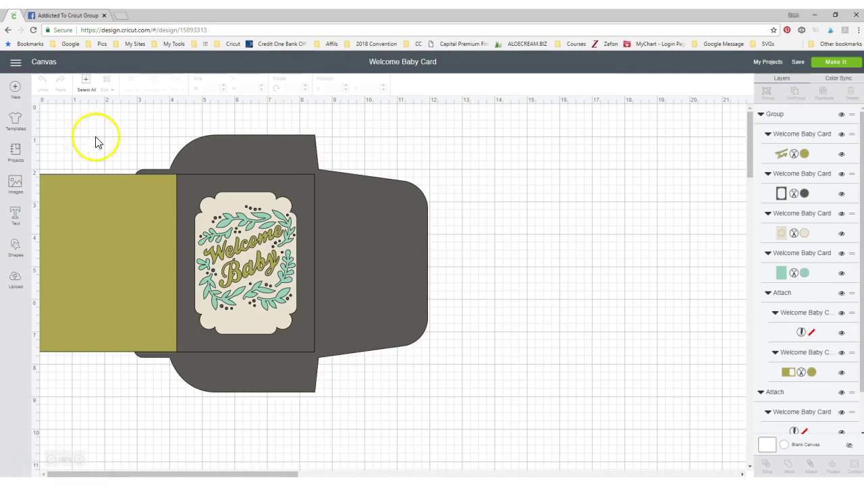
pyautogui.moveTo(62, 120); pyautogui.dragTo(481, 410)
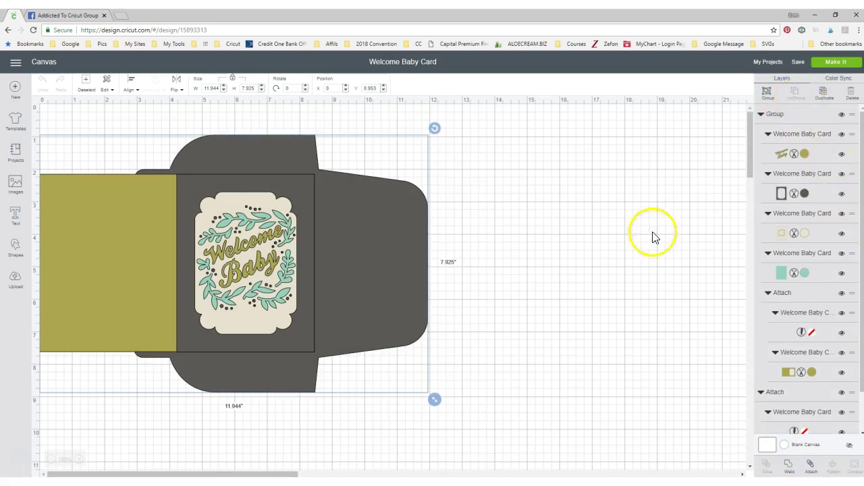
# Ungroup the card panel, return the olive panel to the envelope, and pull out the Welcome Baby lettering.
pyautogui.click(534, 272)
pyautogui.click(266, 270)
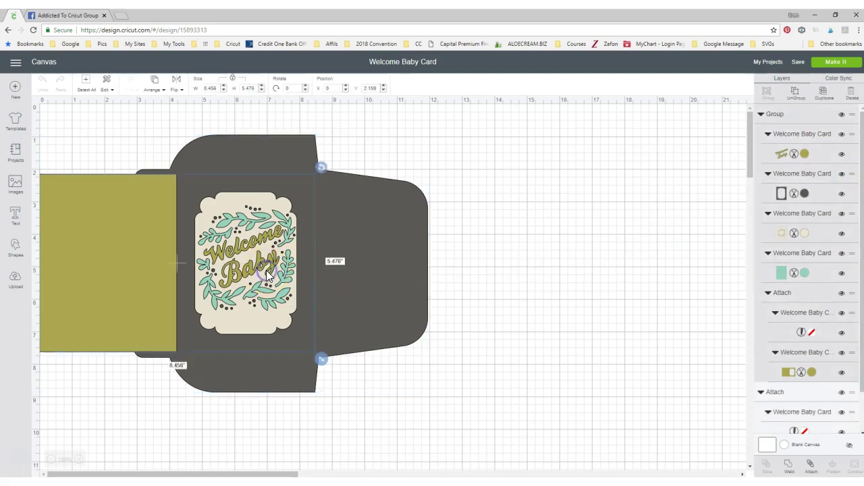
pyautogui.moveTo(266, 270); pyautogui.dragTo(675, 272)
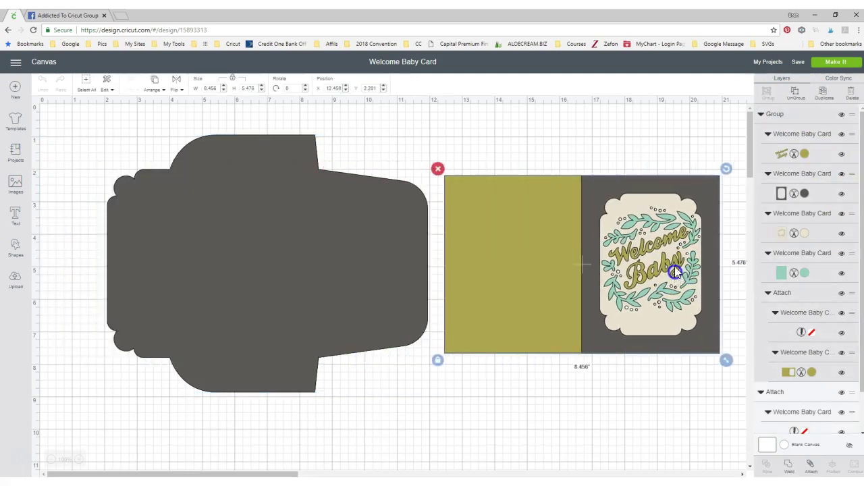
pyautogui.click(798, 95)
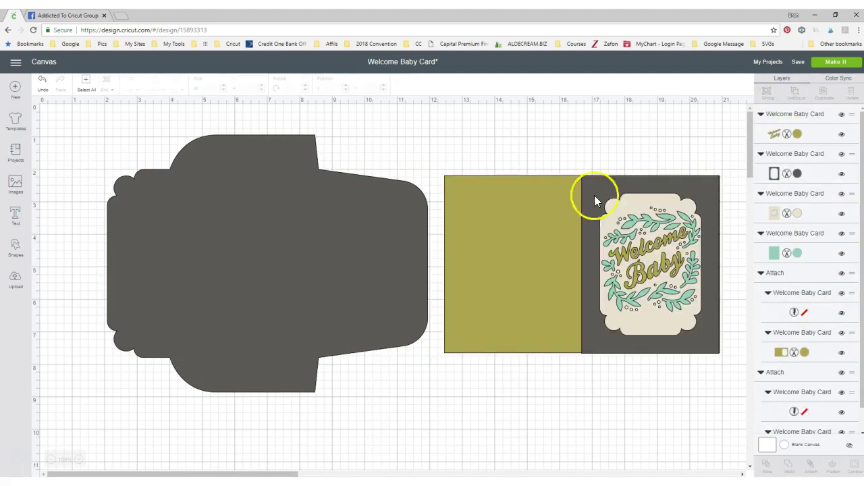
pyautogui.moveTo(553, 243); pyautogui.dragTo(145, 247)
pyautogui.moveTo(630, 306); pyautogui.dragTo(499, 421)
# Move the dark wreath card pieces together onto the envelope.
pyautogui.click(643, 262)
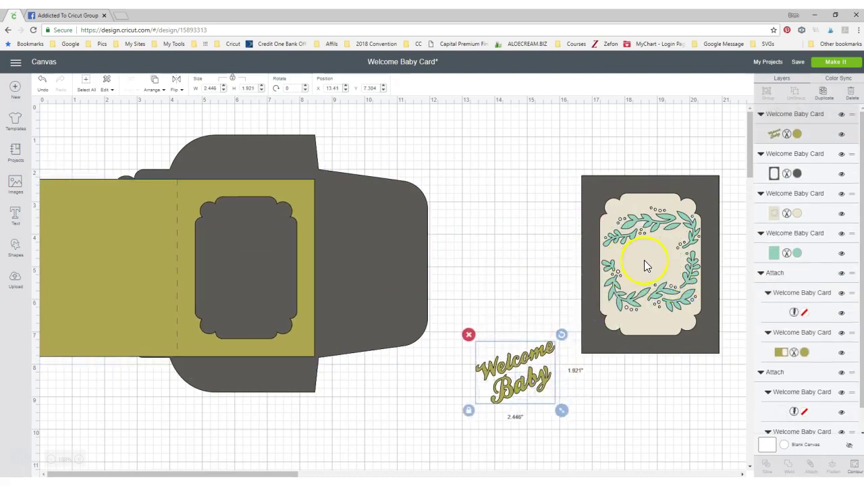
pyautogui.moveTo(587, 193)
pyautogui.mouseDown()
pyautogui.moveTo(168, 192)
pyautogui.moveTo(605, 182)
pyautogui.moveTo(587, 194)
pyautogui.mouseUp()
pyautogui.moveTo(550, 139); pyautogui.dragTo(580, 154)
pyautogui.click(462, 277)
pyautogui.moveTo(628, 188); pyautogui.dragTo(237, 189)
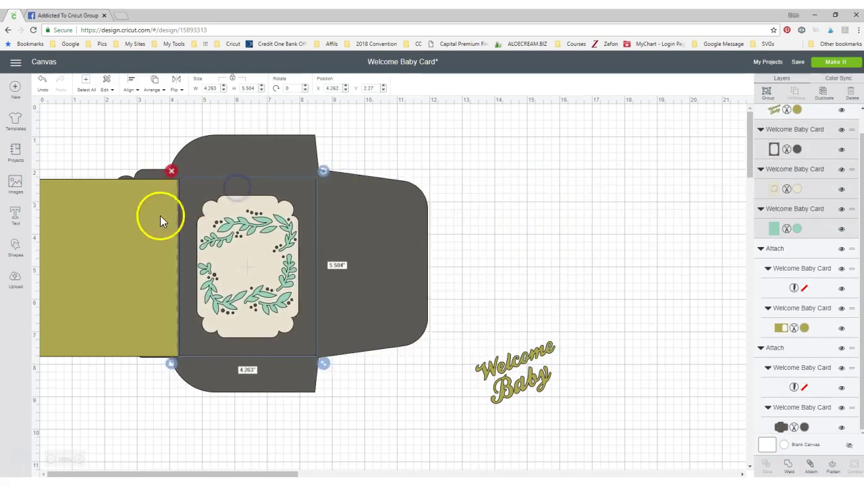
# Bring the envelope and olive panel group to the front with Arrange > Move To Front.
pyautogui.click(158, 275)
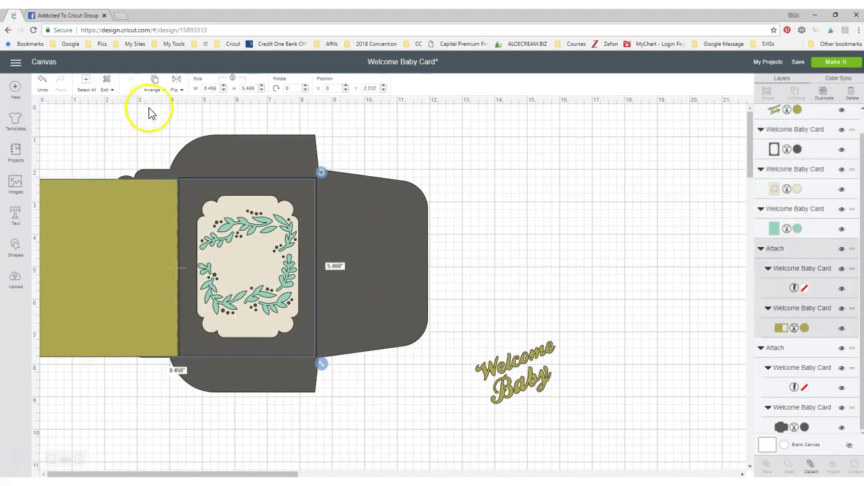
pyautogui.click(154, 86)
pyautogui.click(151, 138)
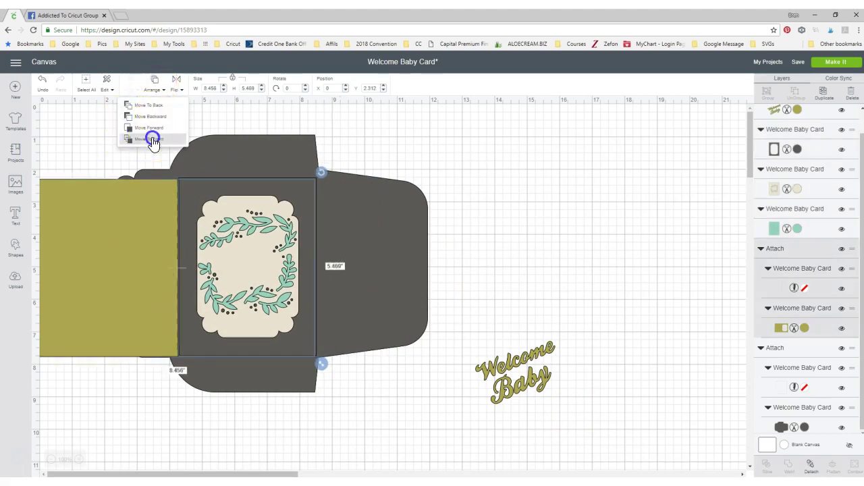
# Move the Welcome Baby lettering up and to the right, away from the wreath.
pyautogui.click(540, 247)
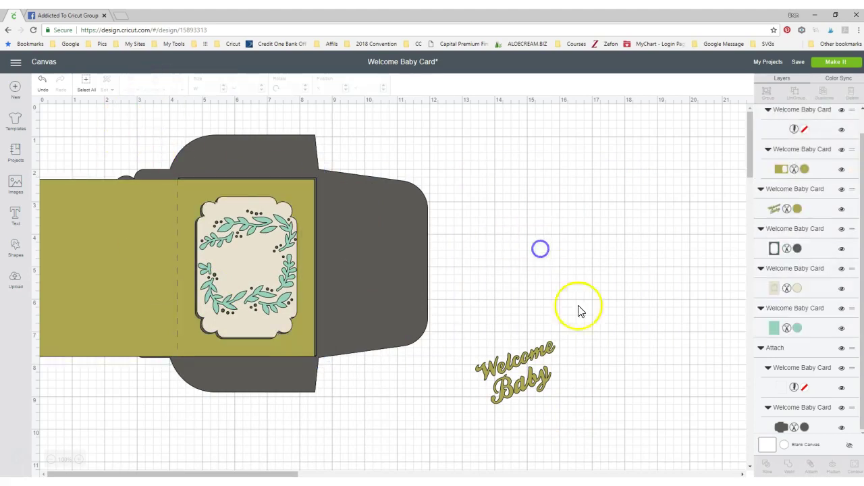
pyautogui.click(545, 365)
pyautogui.moveTo(546, 364); pyautogui.dragTo(565, 268)
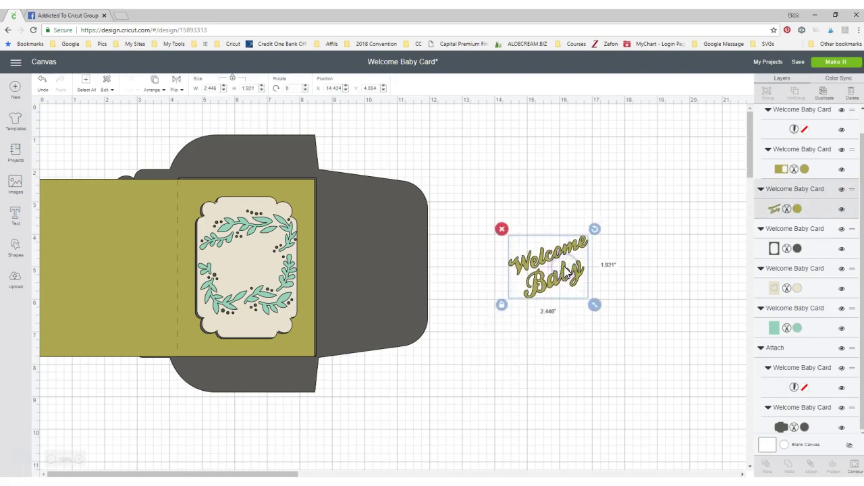
pyautogui.click(552, 275)
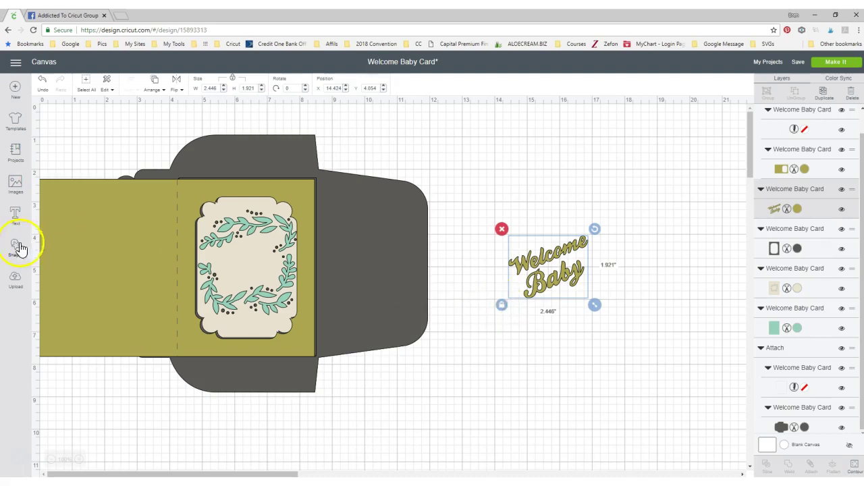
# Add a text layer reading 'Welcome' with 'James' on a second line.
pyautogui.click(16, 215)
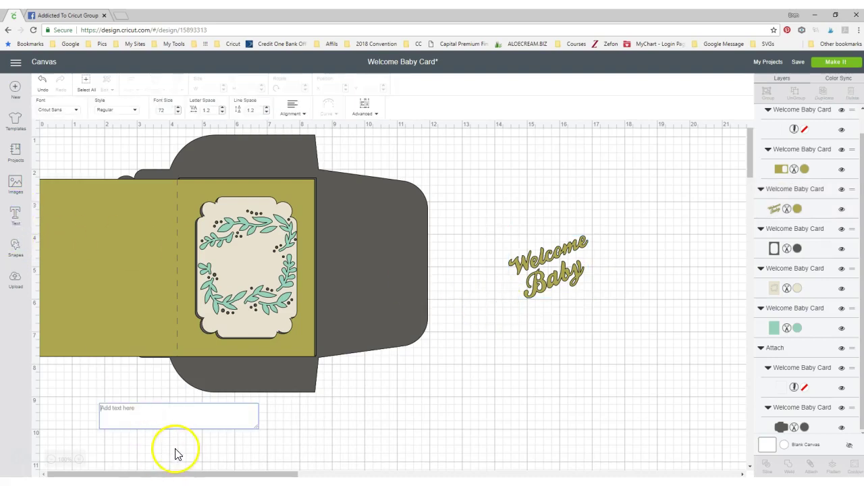
pyautogui.write('WElcom')
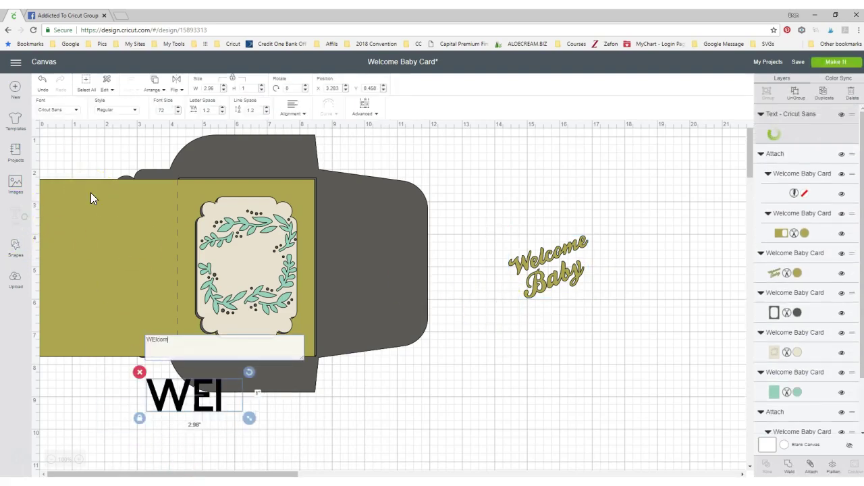
pyautogui.press('BackSpace')
pyautogui.press('BackSpace')
pyautogui.press('BackSpace')
pyautogui.press('BackSpace')
pyautogui.write('e')
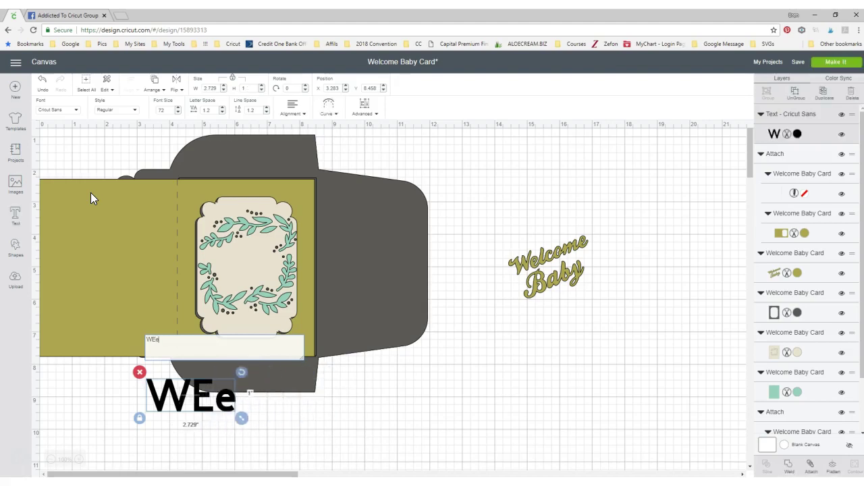
pyautogui.press('BackSpace')
pyautogui.press('BackSpace')
pyautogui.write('elcome')
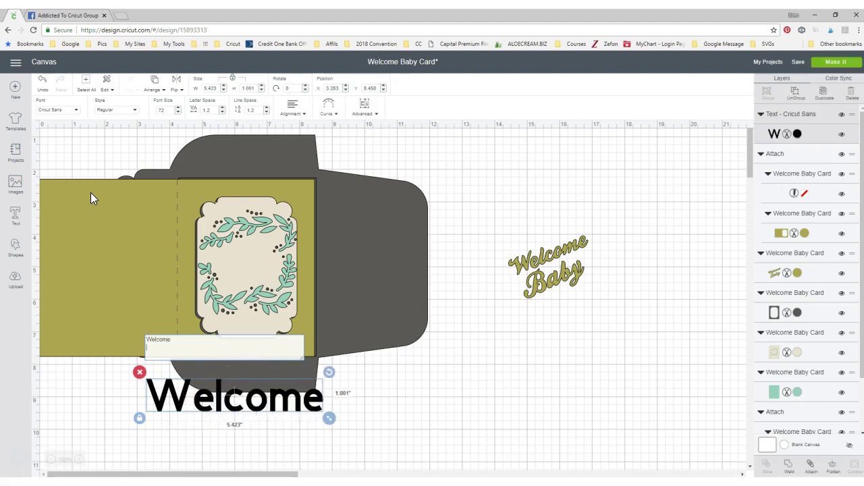
pyautogui.press('Return')
pyautogui.write('James')
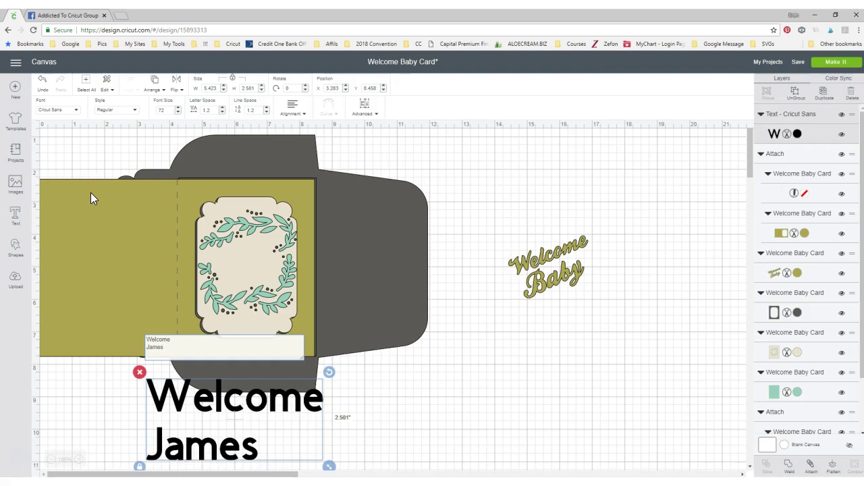
# Place the Welcome James text to the right of the envelope.
pyautogui.click(395, 373)
pyautogui.click(237, 443)
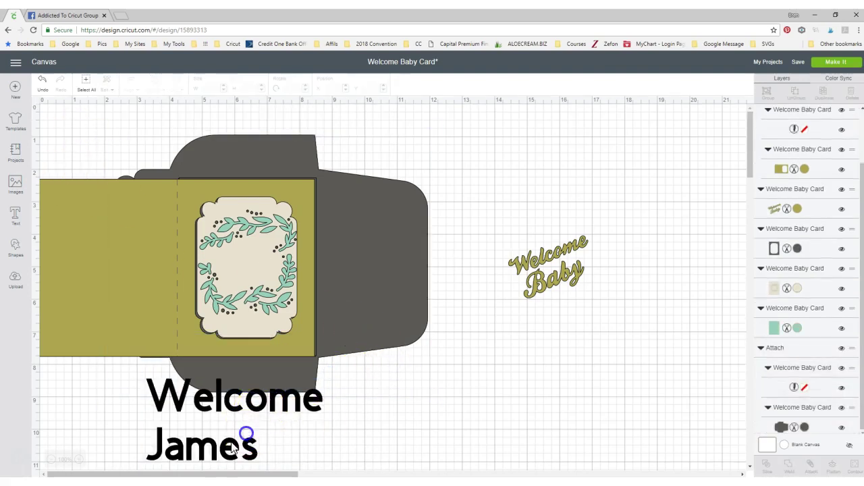
pyautogui.moveTo(199, 457); pyautogui.dragTo(525, 446)
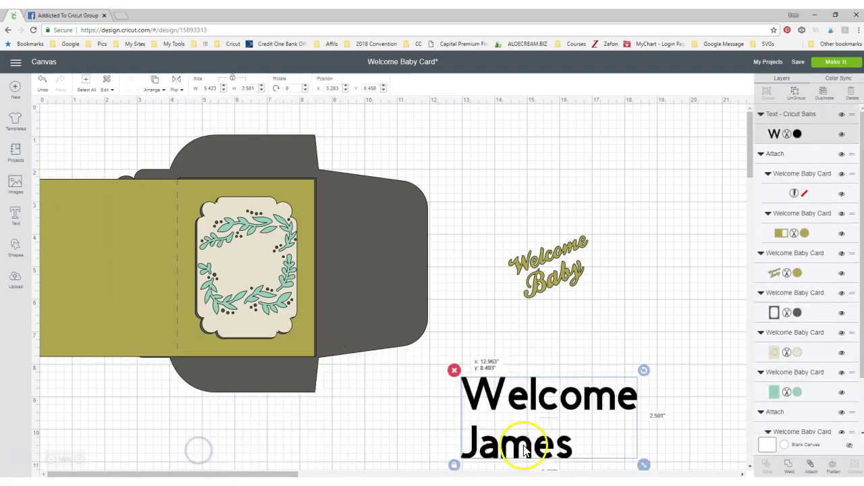
# Set the Welcome James text alignment to Center.
pyautogui.doubleClick(525, 446)
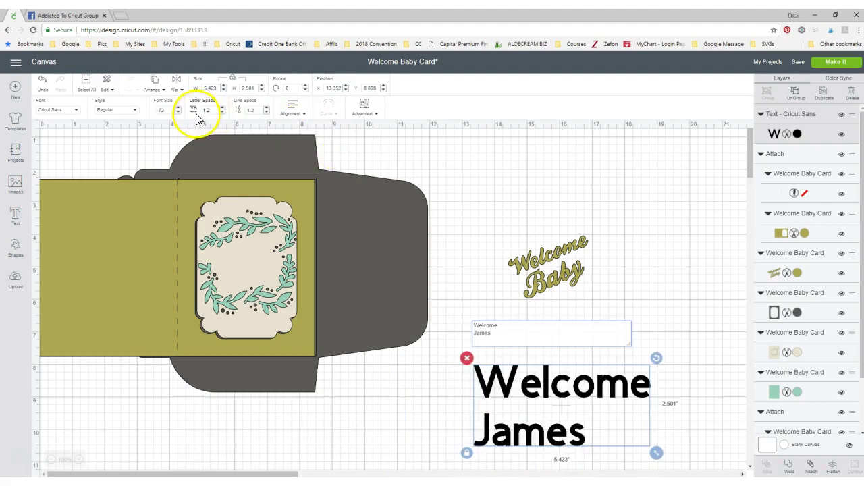
pyautogui.click(293, 108)
pyautogui.click(299, 145)
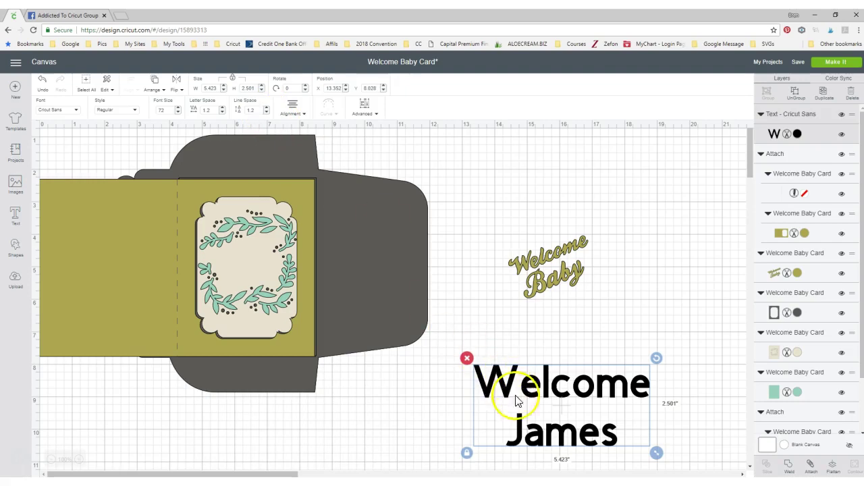
pyautogui.click(546, 413)
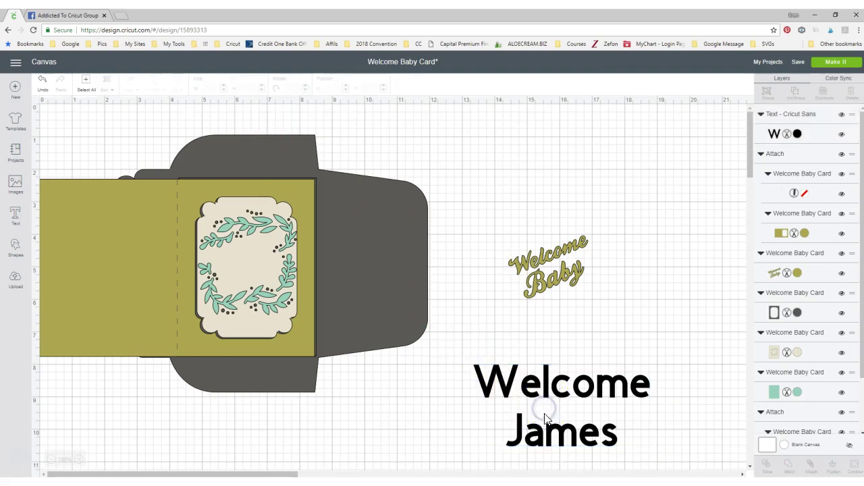
# Reduce the text's line spacing to -1.2.
pyautogui.click(540, 386)
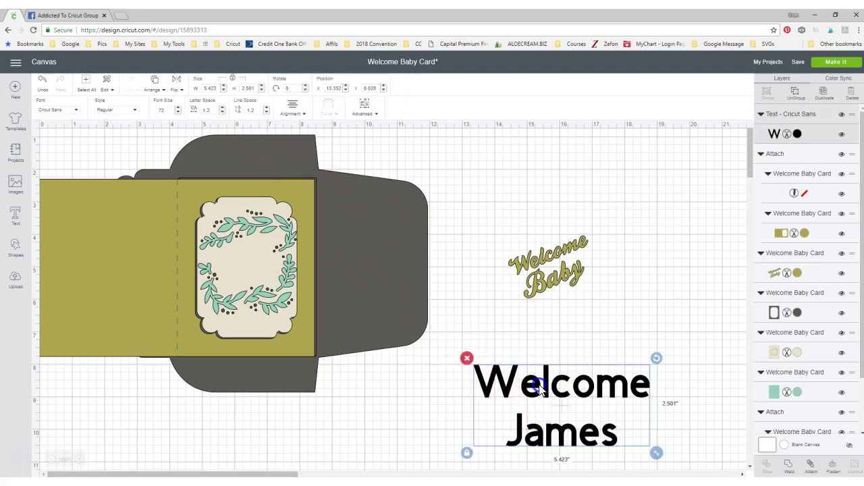
pyautogui.click(267, 112)
pyautogui.click(267, 112)
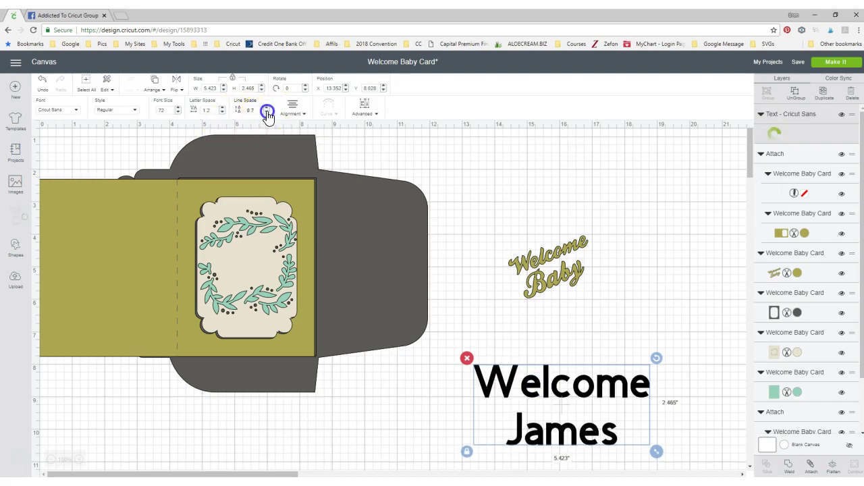
pyautogui.click(268, 112)
pyautogui.click(268, 112)
pyautogui.click(268, 112)
pyautogui.click(268, 113)
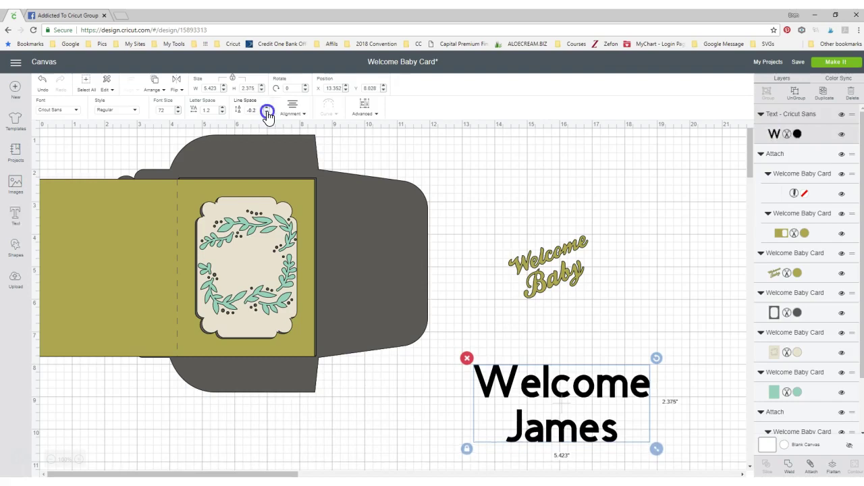
pyautogui.click(267, 112)
pyautogui.click(267, 112)
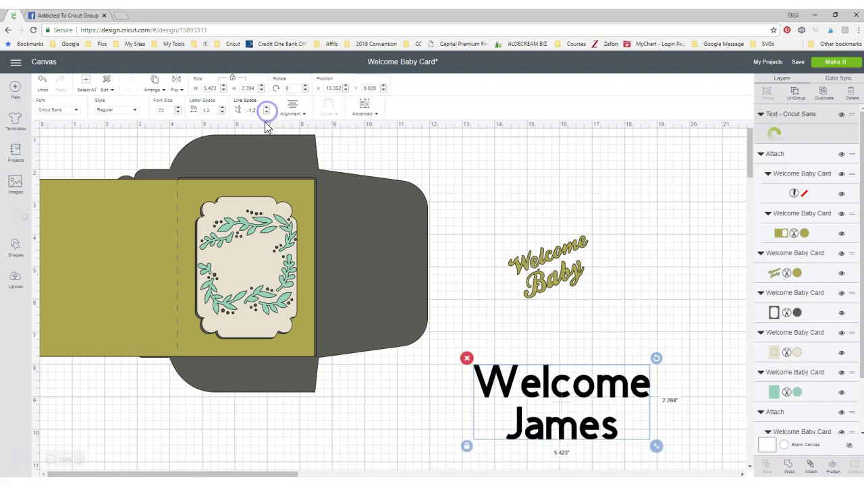
pyautogui.click(665, 466)
# Shrink the Welcome James text to about 3.2 inches wide and move it up.
pyautogui.click(609, 415)
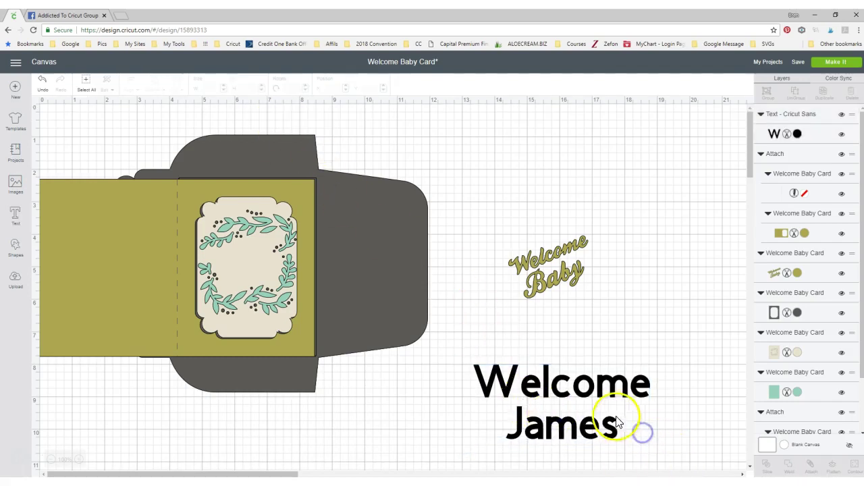
pyautogui.moveTo(656, 447); pyautogui.dragTo(584, 443)
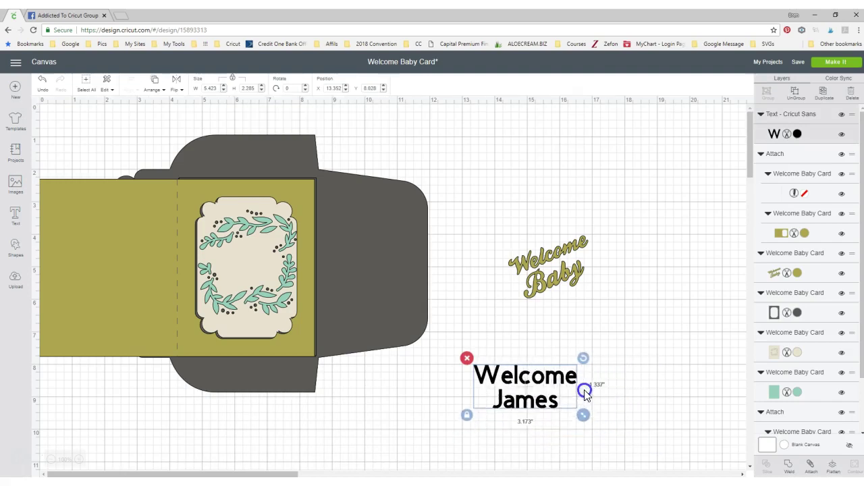
pyautogui.moveTo(534, 375); pyautogui.dragTo(557, 331)
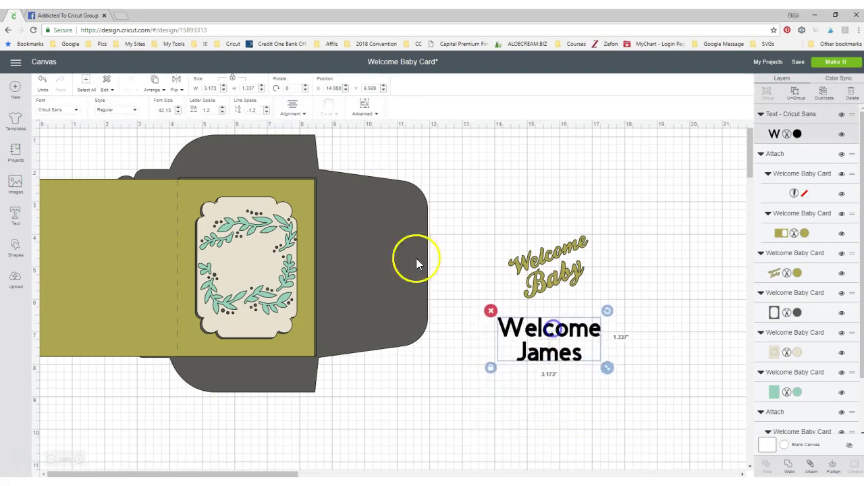
# Try several fonts and settle on AR JULIAN for the text.
pyautogui.click(49, 109)
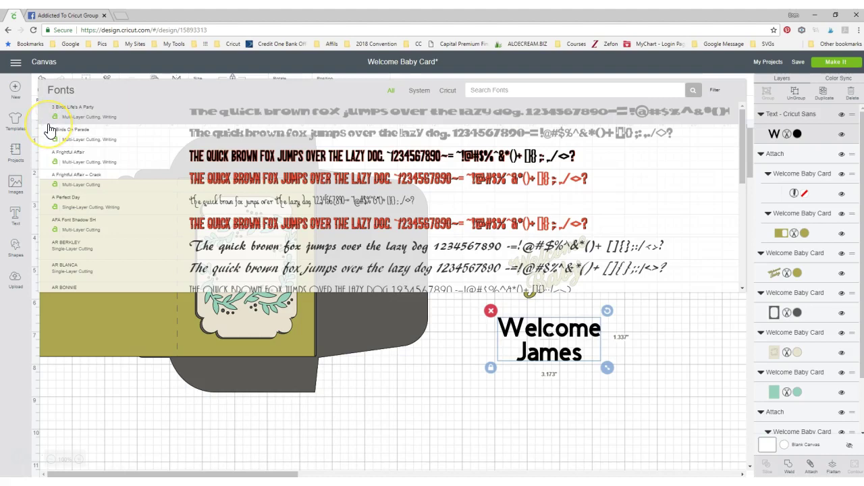
pyautogui.click(54, 133)
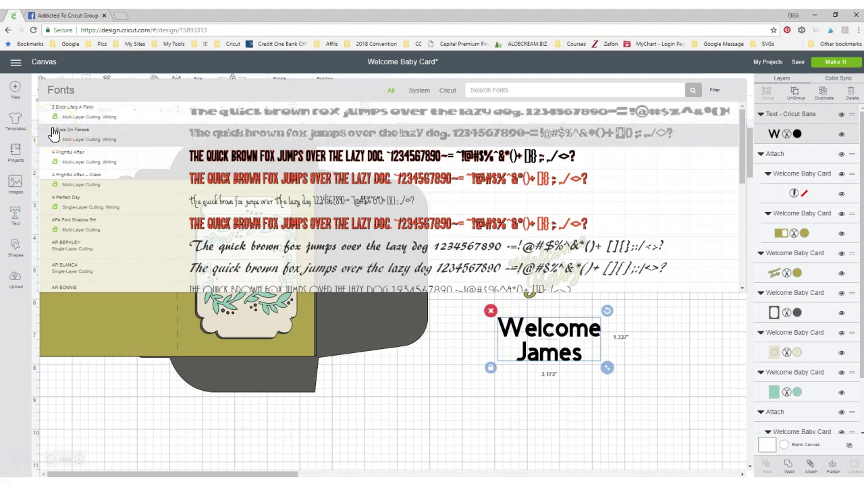
pyautogui.click(89, 233)
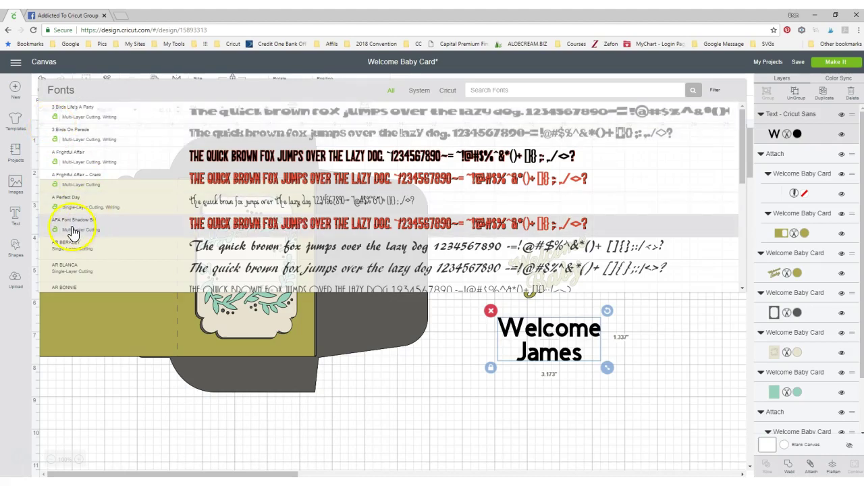
pyautogui.click(72, 232)
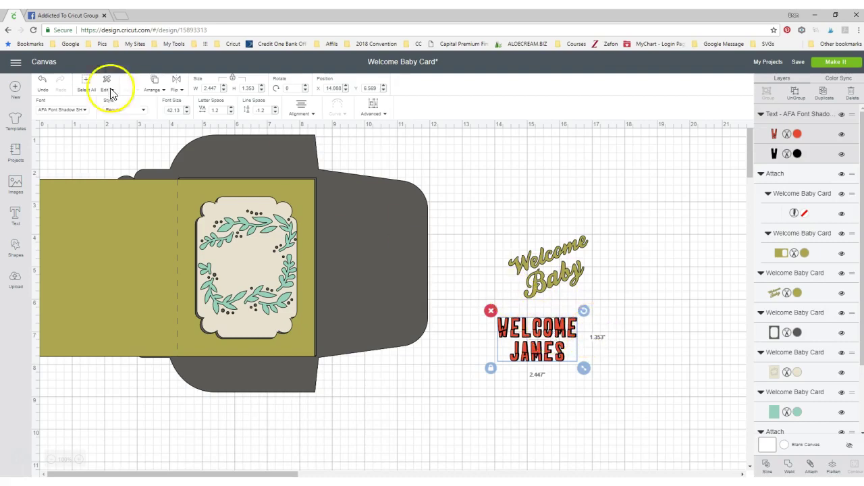
pyautogui.click(60, 116)
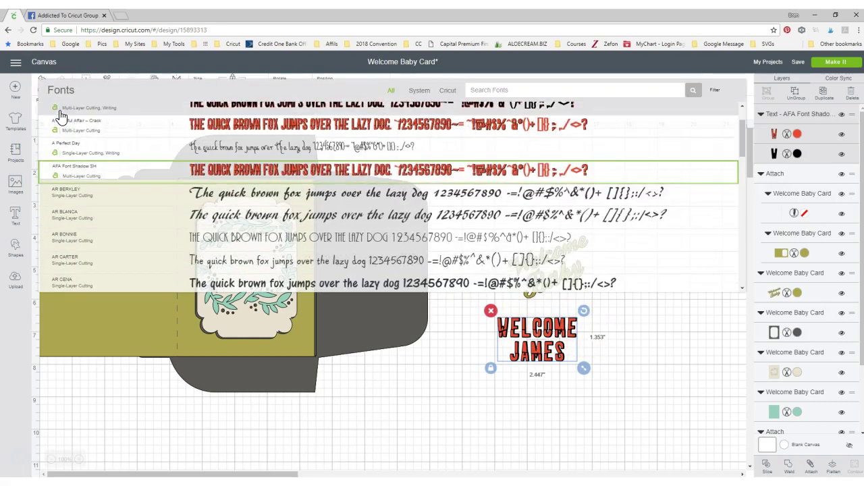
pyautogui.scroll(-5, 65, 178)
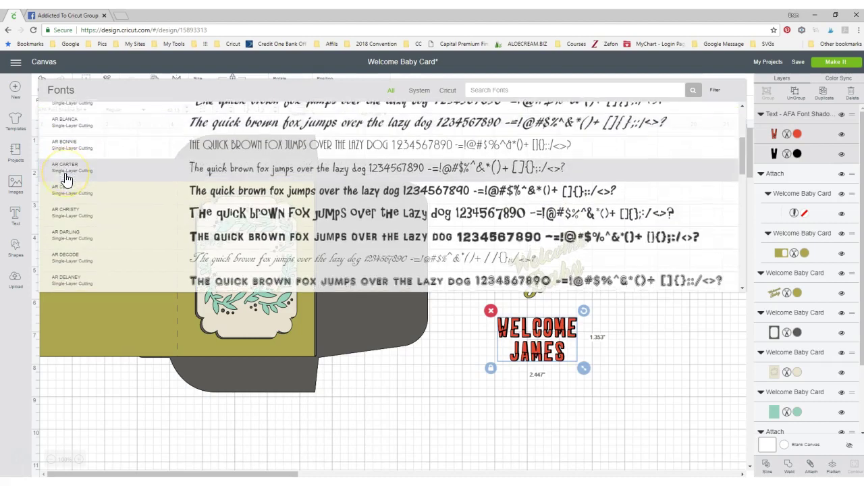
pyautogui.click(72, 219)
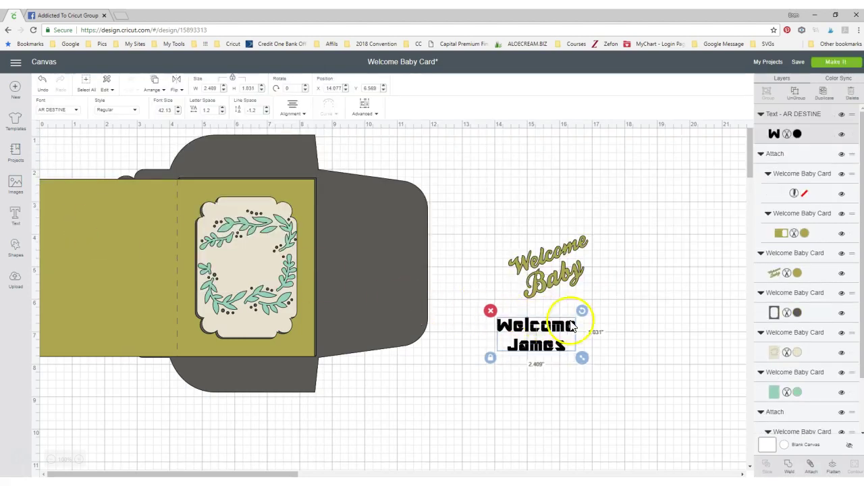
pyautogui.click(48, 109)
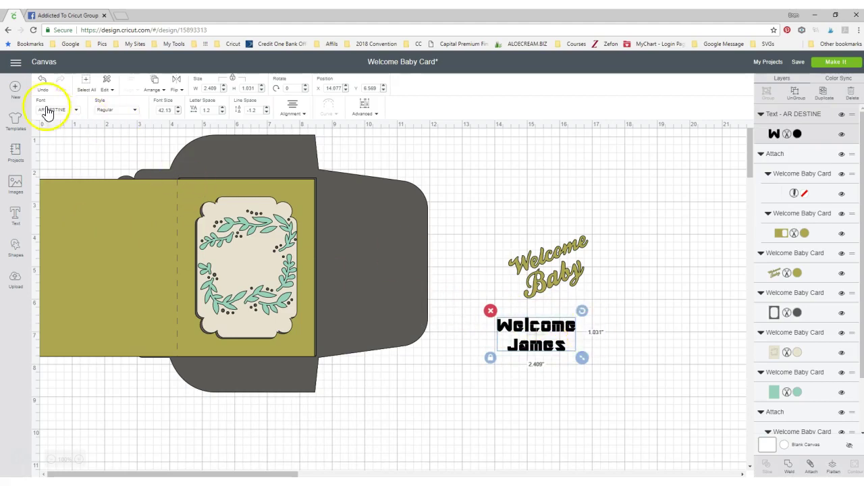
pyautogui.click(60, 250)
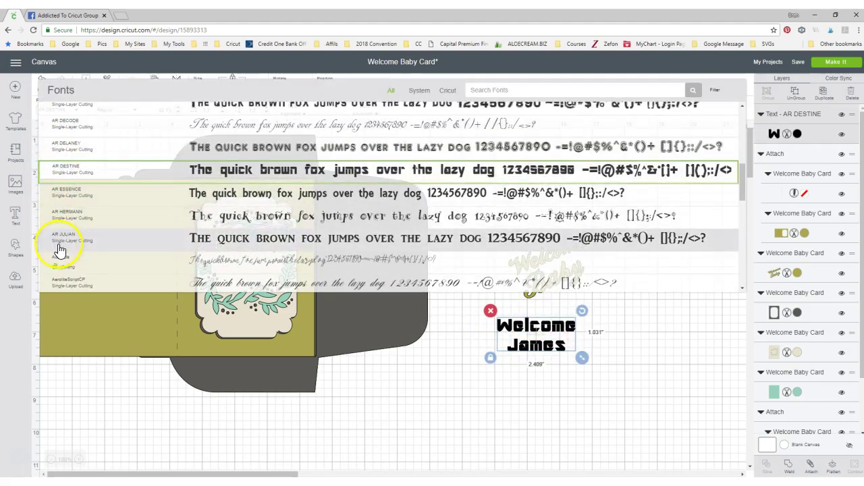
pyautogui.click(589, 312)
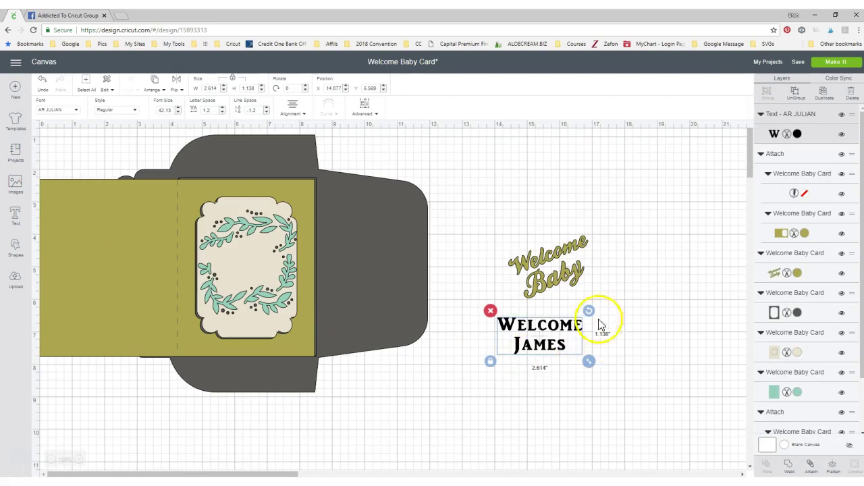
# Rotate the text to about 345° and fit it, about 2 inches wide, inside the wreath.
pyautogui.moveTo(590, 313); pyautogui.dragTo(585, 301)
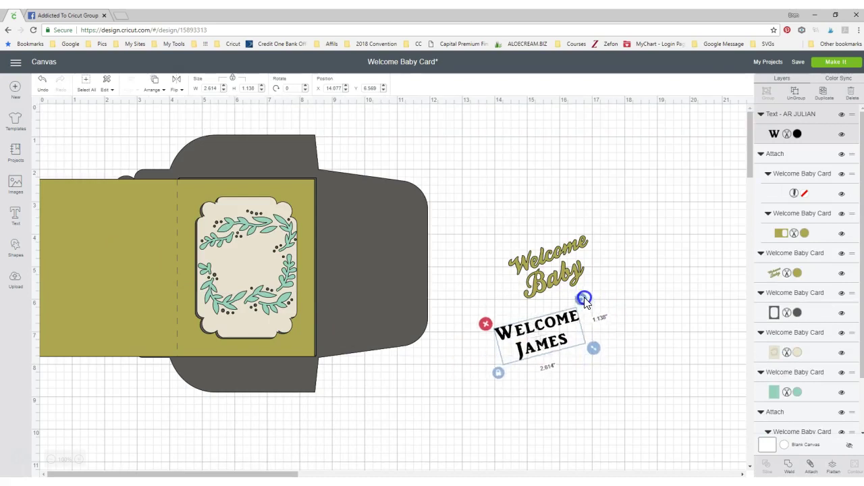
pyautogui.moveTo(540, 354); pyautogui.dragTo(238, 279)
pyautogui.moveTo(291, 303); pyautogui.dragTo(263, 278)
pyautogui.moveTo(280, 295); pyautogui.dragTo(280, 297)
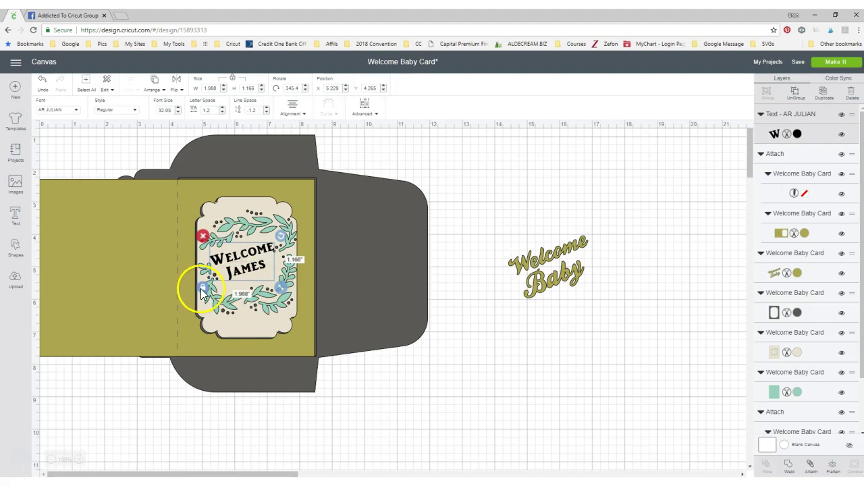
pyautogui.click(290, 288)
pyautogui.moveTo(284, 291)
pyautogui.mouseDown()
pyautogui.moveTo(242, 277)
pyautogui.moveTo(280, 296)
pyautogui.moveTo(273, 291)
pyautogui.mouseUp()
pyautogui.click(490, 350)
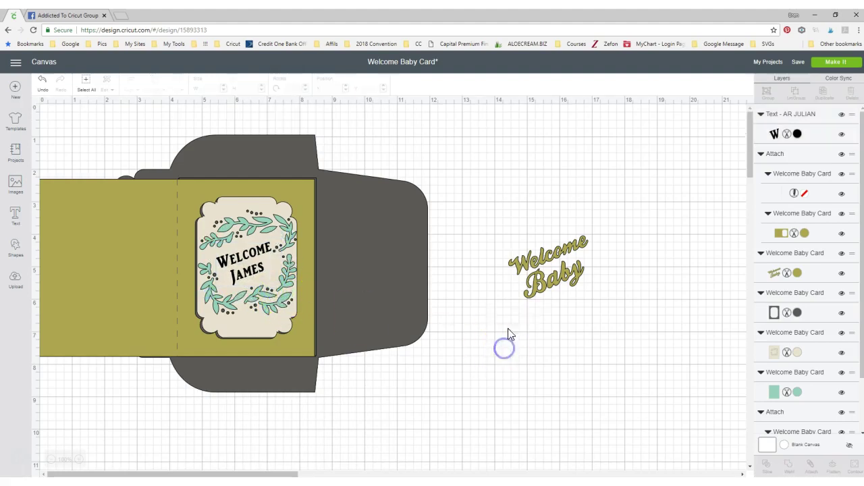
pyautogui.click(546, 282)
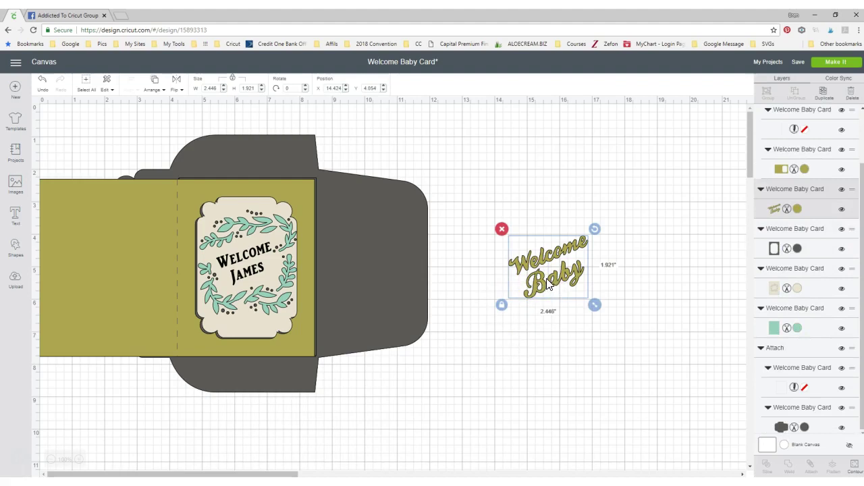
pyautogui.moveTo(540, 322)
pyautogui.mouseDown()
pyautogui.moveTo(537, 335)
pyautogui.moveTo(525, 328)
pyautogui.mouseUp()
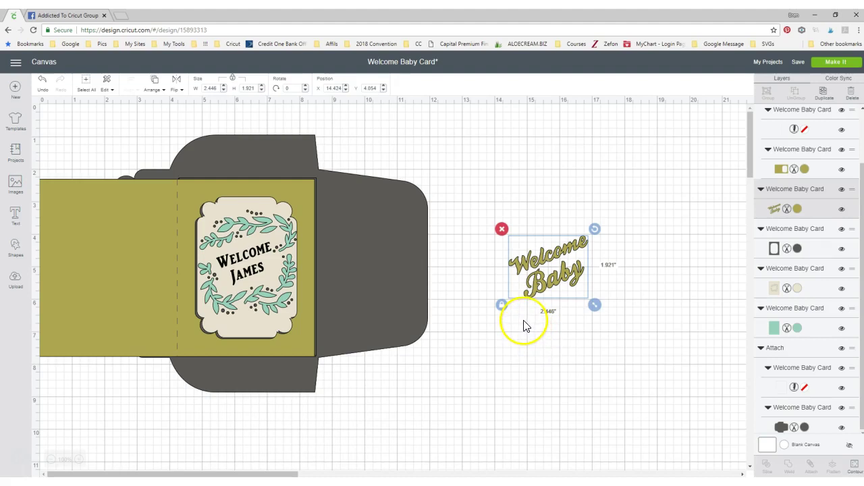